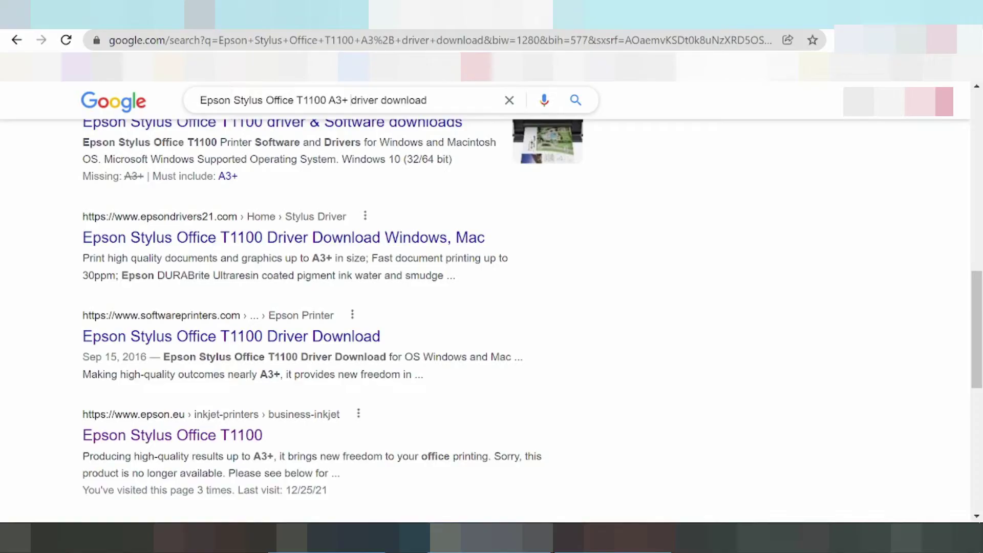
Trim the search query to 'Epson Stylus Office T1100 A3+ driver download' and rerun it
key("ctrl+shift+Left")
key("ctrl+shift+Left")
key("BackSpace")
type("\\")
key("Return")
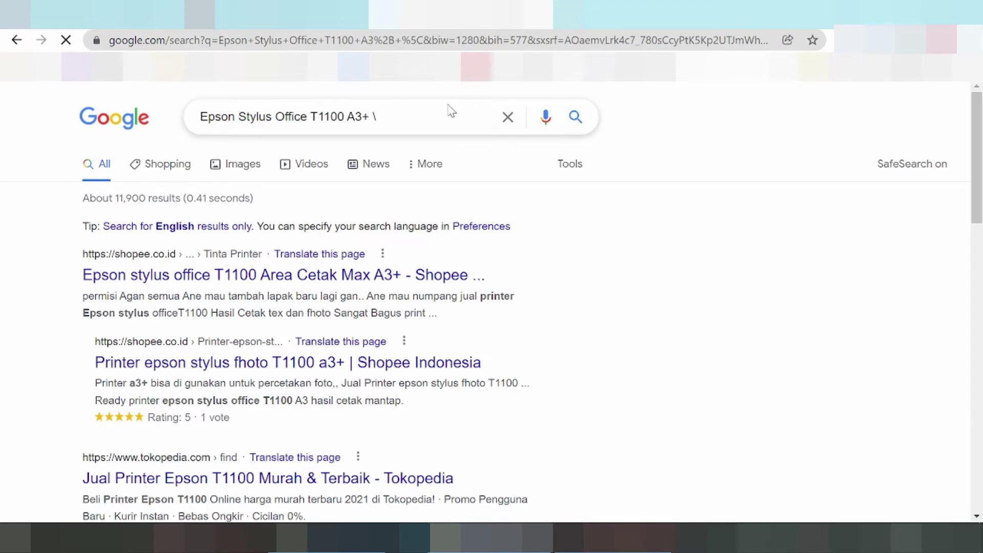
key("BackSpace")
key("Return")
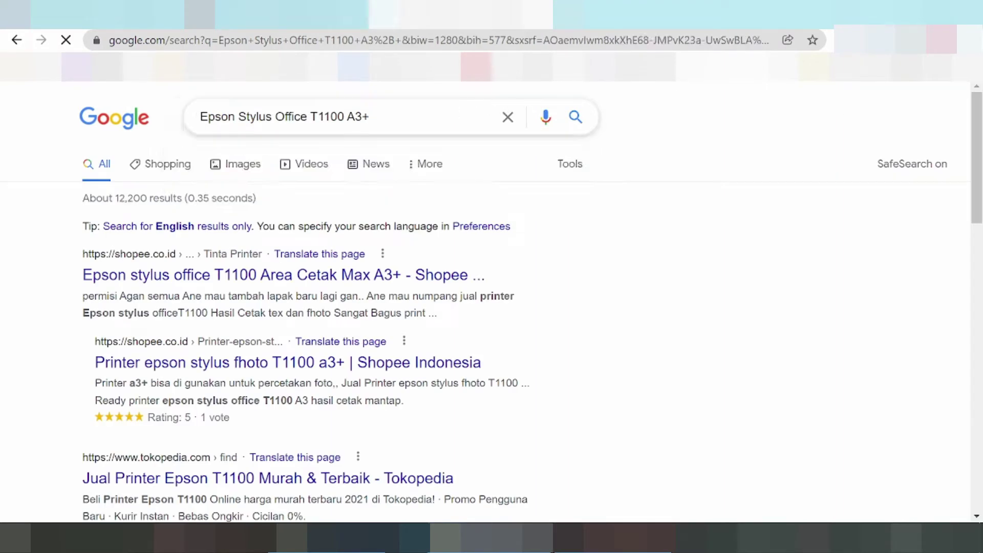
type("drive")
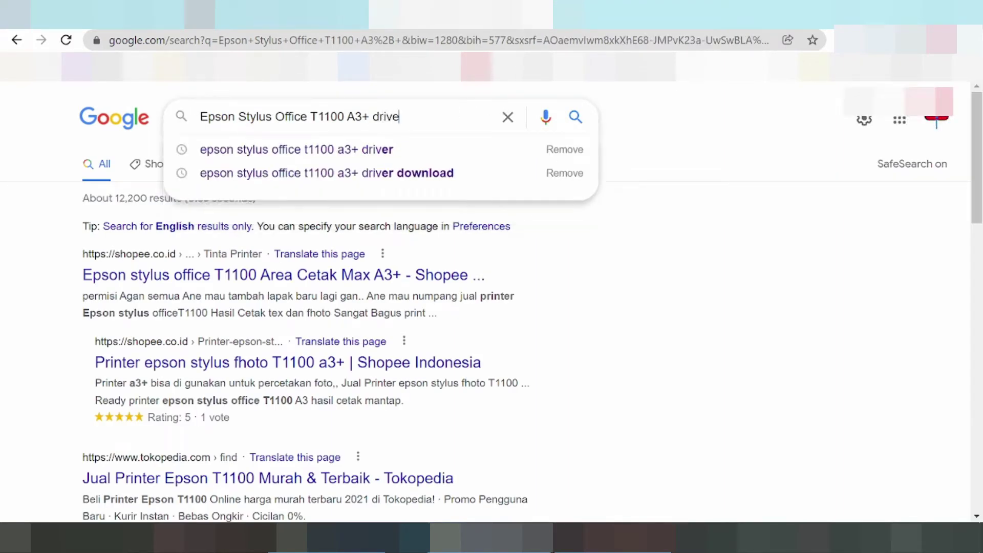
type("r download")
key("Return")
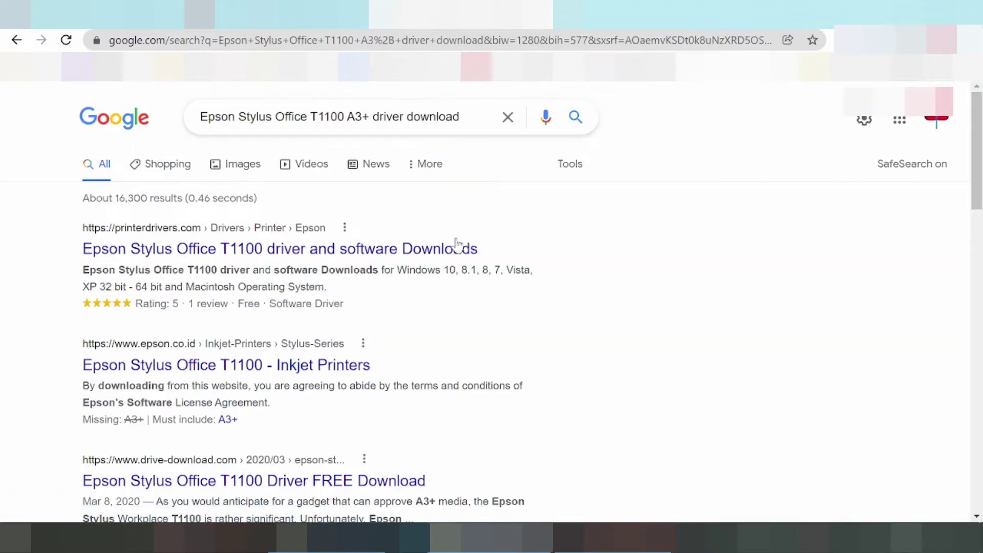
scroll(471, 234, "down", 1)
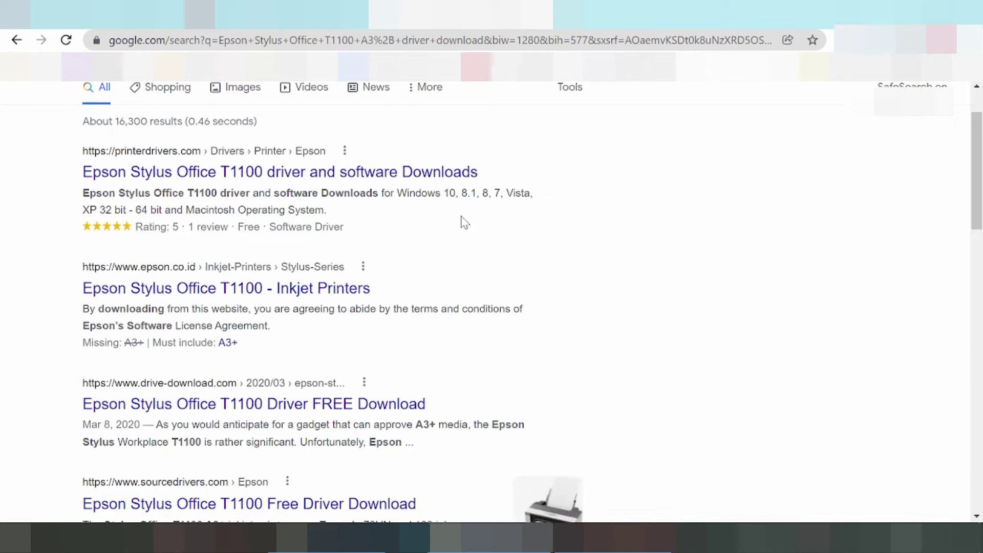
scroll(464, 222, "down", 1)
scroll(463, 221, "down", 1)
scroll(463, 218, "down", 1)
scroll(464, 215, "down", 3)
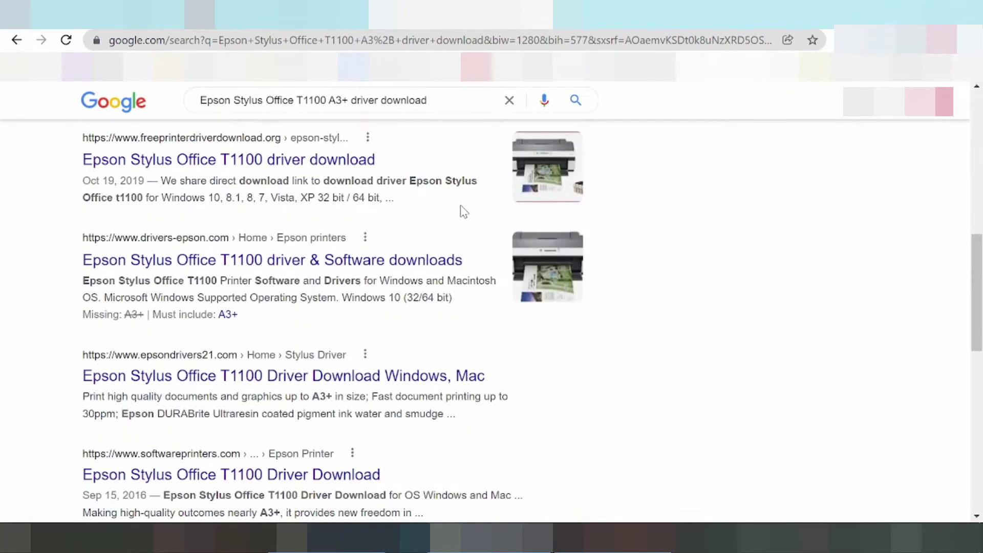
scroll(462, 205, "down", 2)
scroll(465, 204, "down", 1)
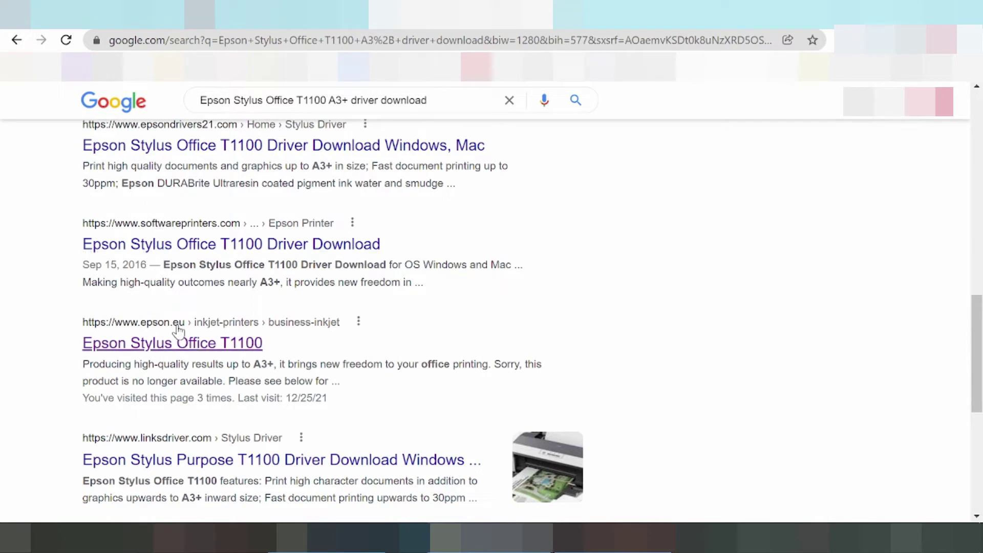
Page through to results page 3 and open the epson.com.au result in a new tab
right_click(235, 348)
left_click(261, 355)
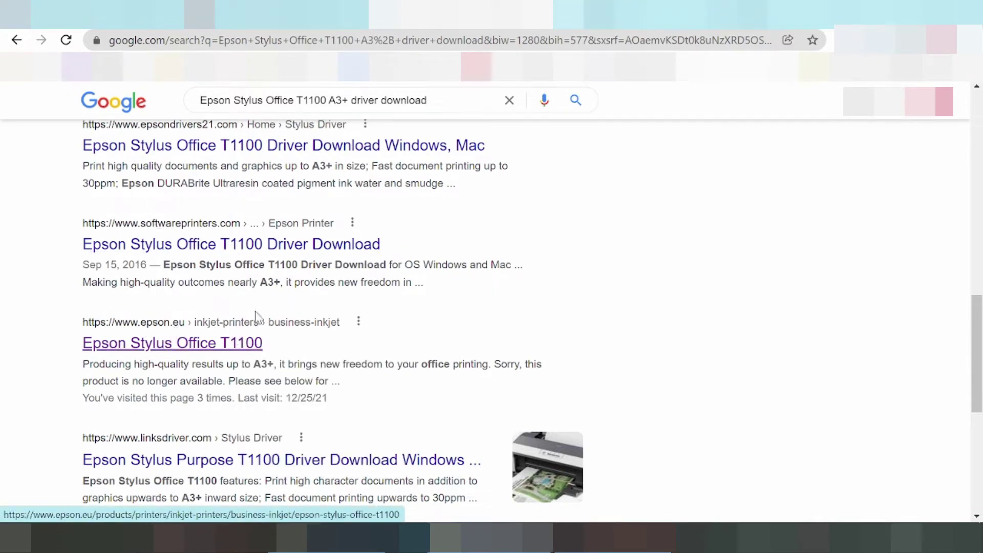
scroll(227, 307, "down", 2)
scroll(222, 281, "down", 1)
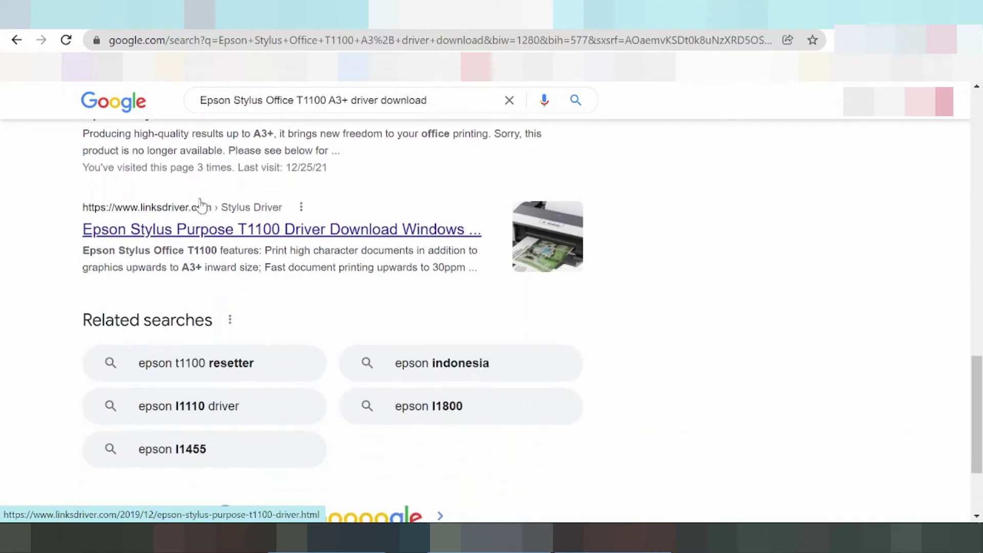
scroll(203, 207, "down", 1)
scroll(268, 292, "down", 1)
left_click(258, 403)
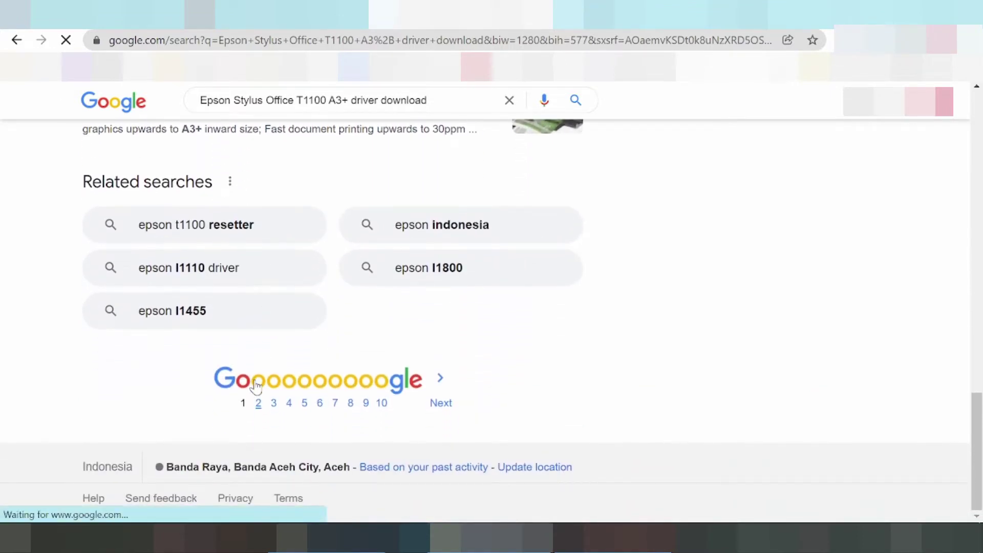
scroll(265, 273, "down", 3)
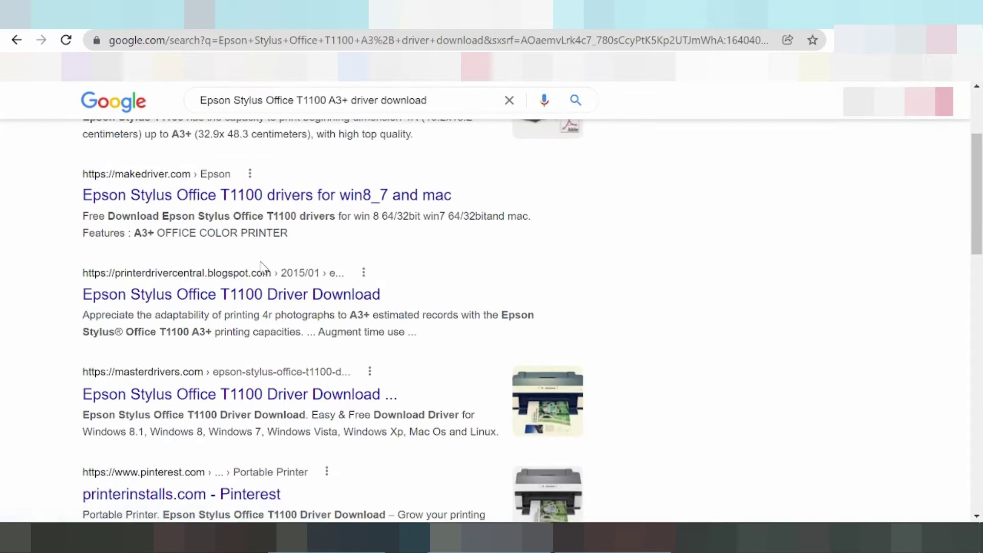
scroll(261, 271, "down", 1)
scroll(258, 270, "down", 2)
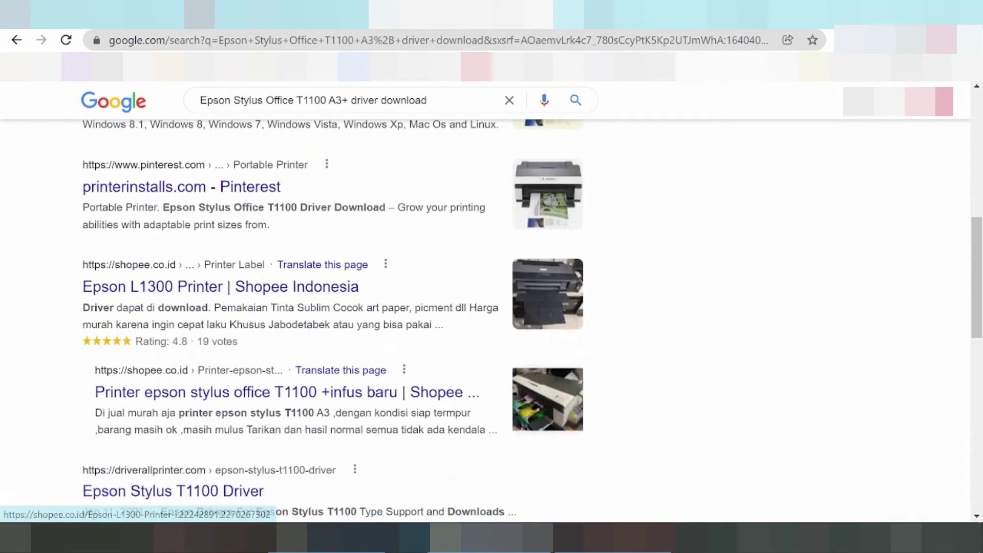
scroll(247, 261, "down", 2)
scroll(221, 250, "down", 1)
scroll(220, 253, "down", 1)
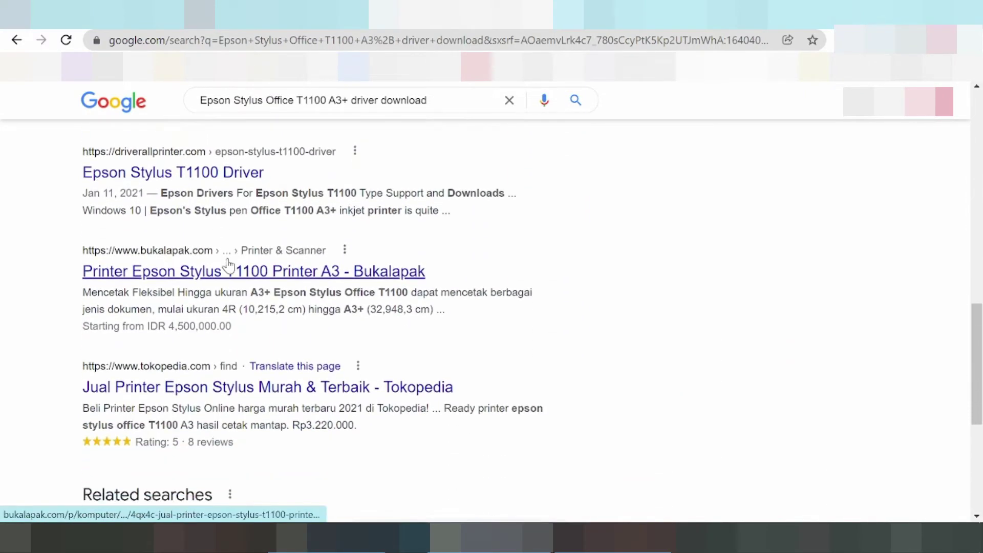
scroll(227, 264, "down", 2)
scroll(232, 265, "down", 2)
left_click(295, 415)
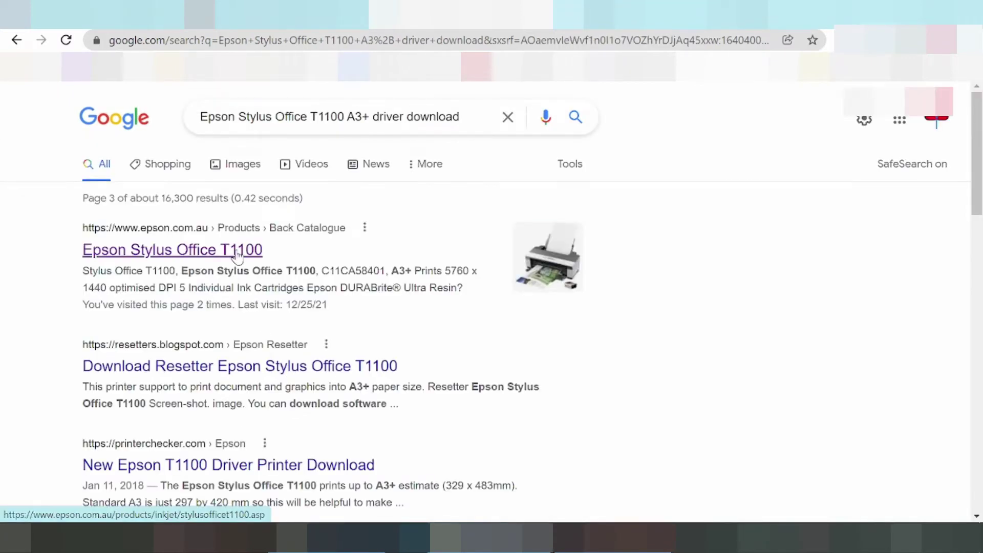
right_click(238, 256)
left_click(247, 262)
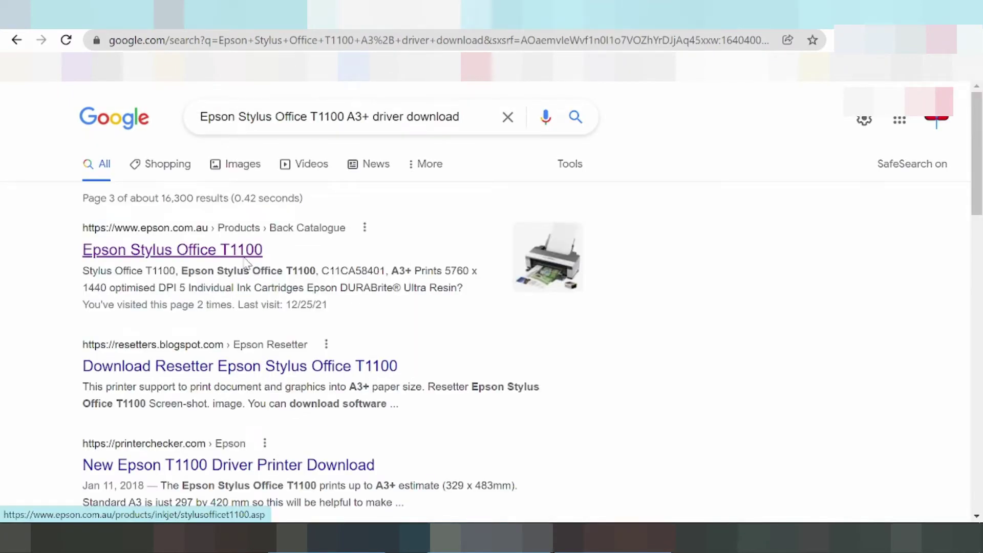
Switch to the Epson Australia page and open the Stylus Office T1100 Drivers & Downloads page
left_click(691, 14)
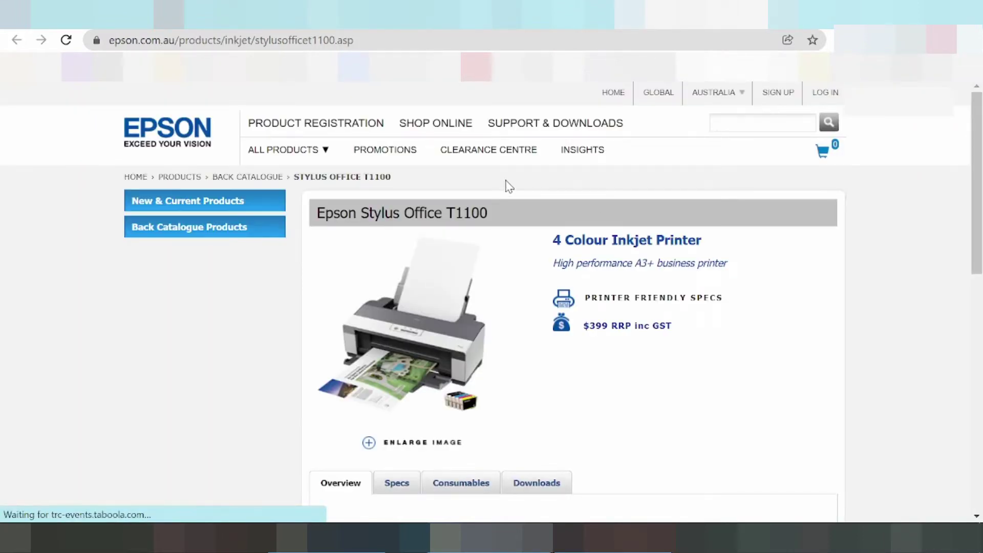
scroll(505, 189, "down", 1)
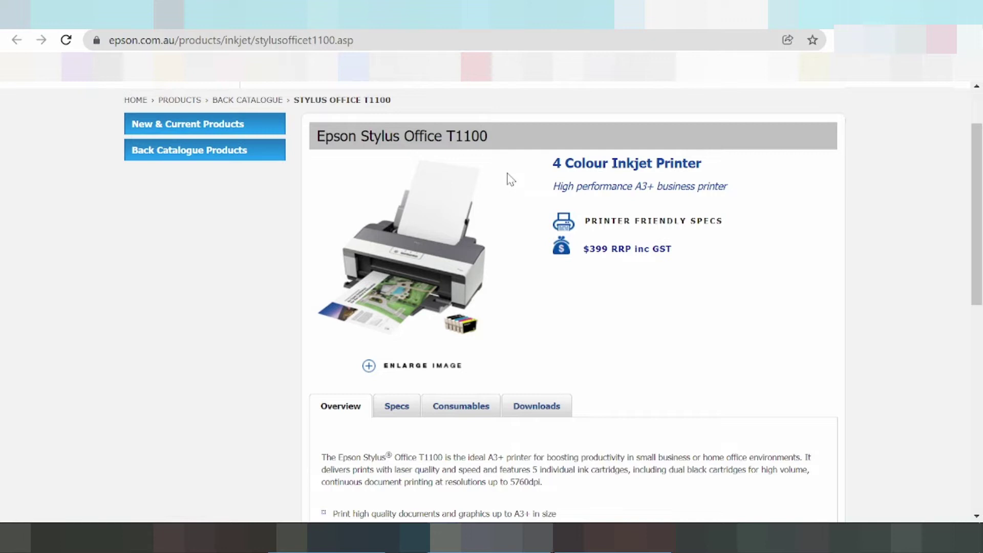
scroll(509, 183, "down", 1)
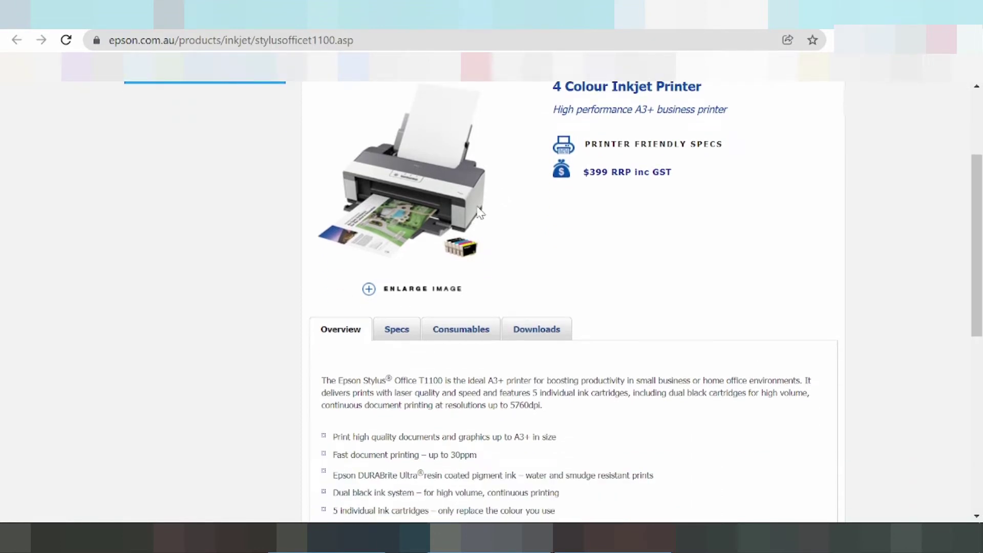
left_click(542, 331)
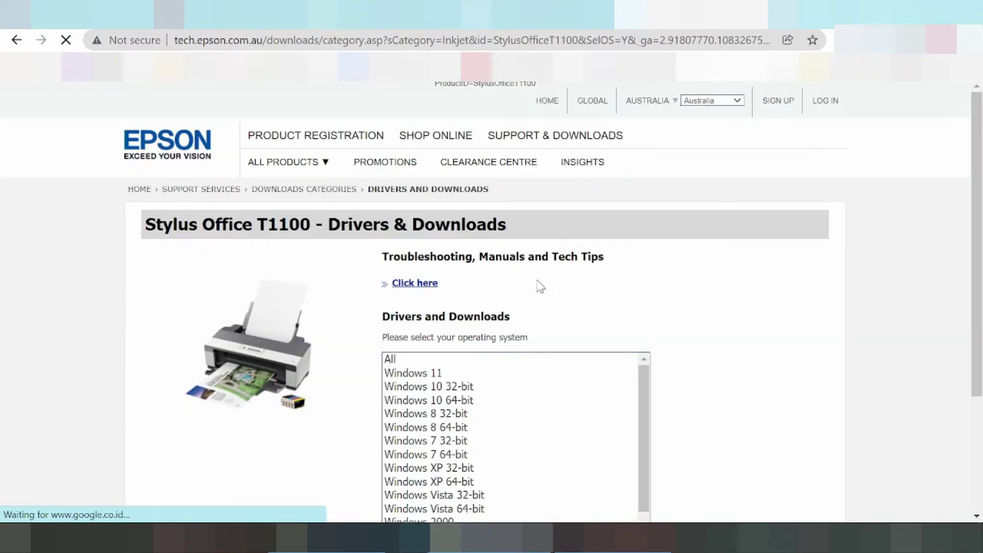
scroll(543, 282, "down", 2)
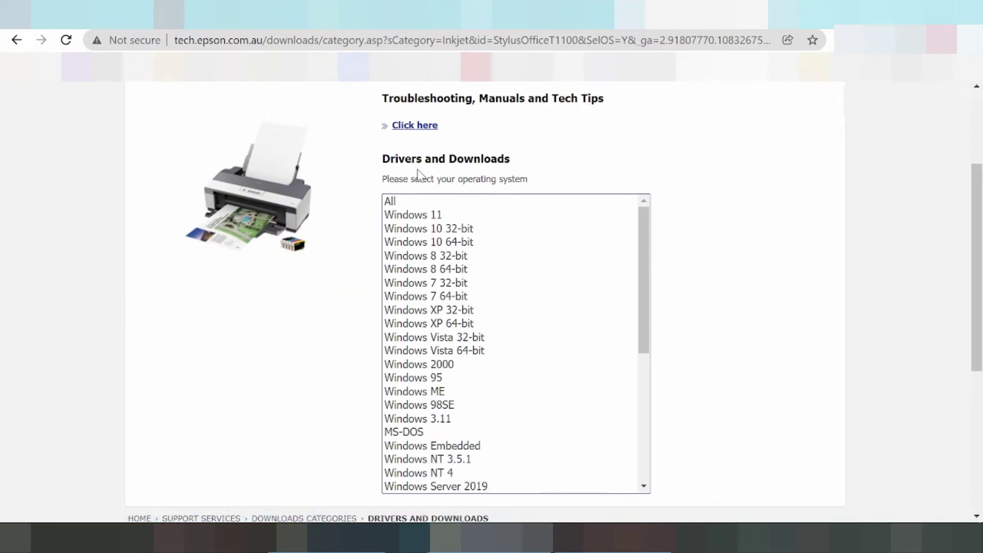
left_click(424, 218)
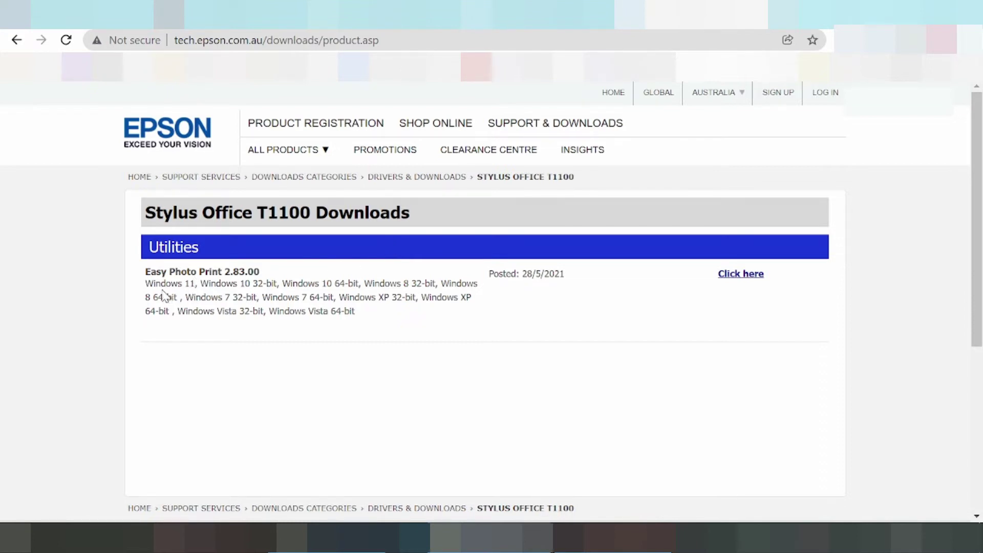
left_click_drag(160, 284, 217, 283)
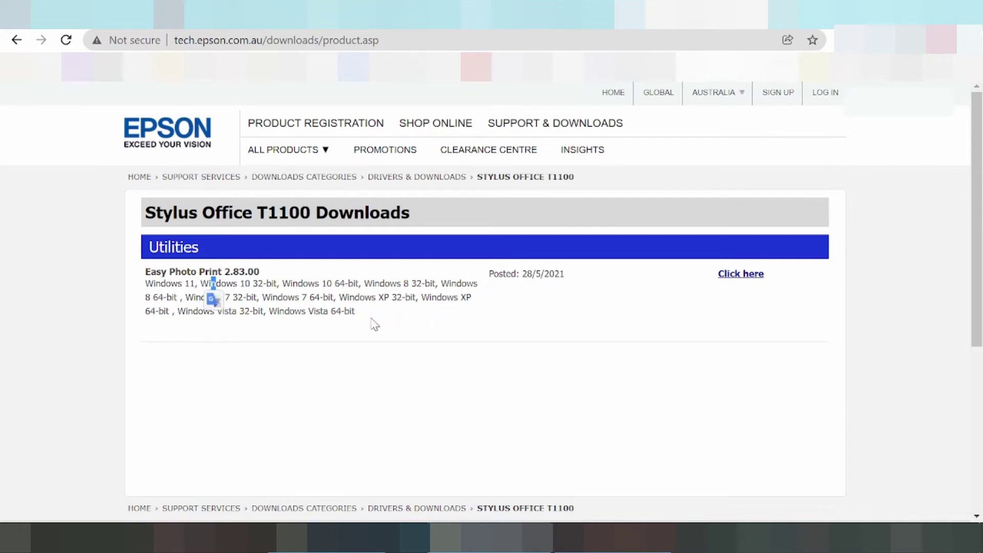
left_click_drag(353, 311, 199, 283)
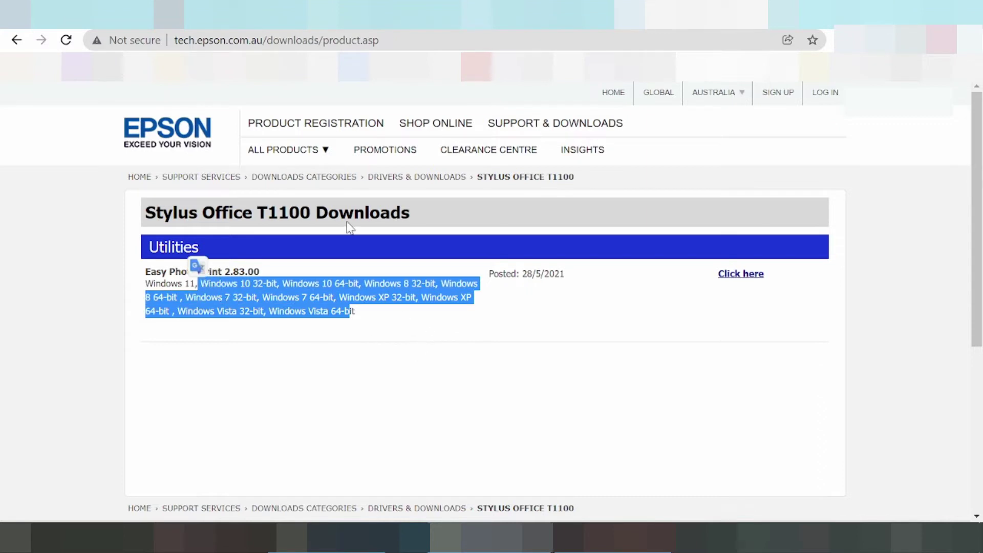
left_click(15, 39)
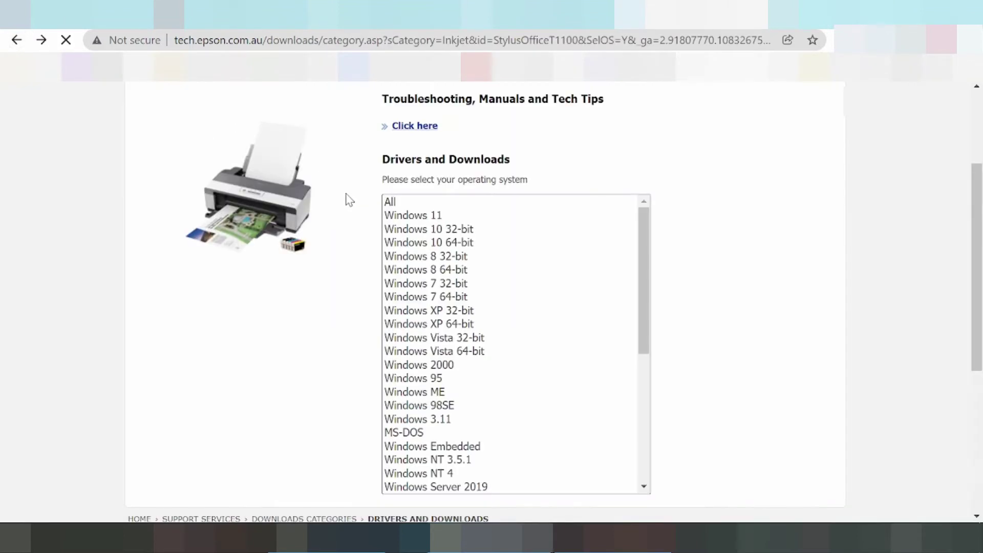
scroll(439, 241, "down", 4)
scroll(445, 292, "down", 2)
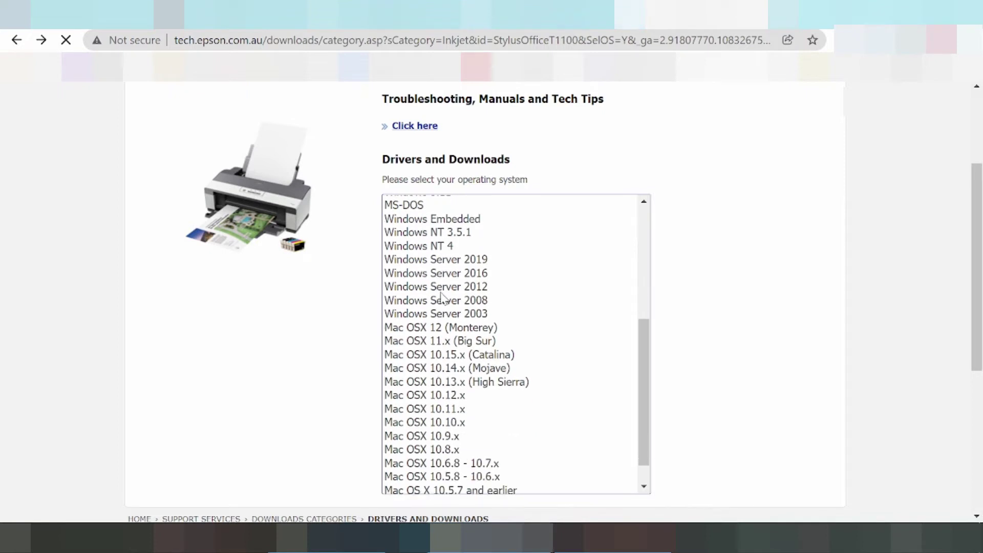
left_click(433, 324)
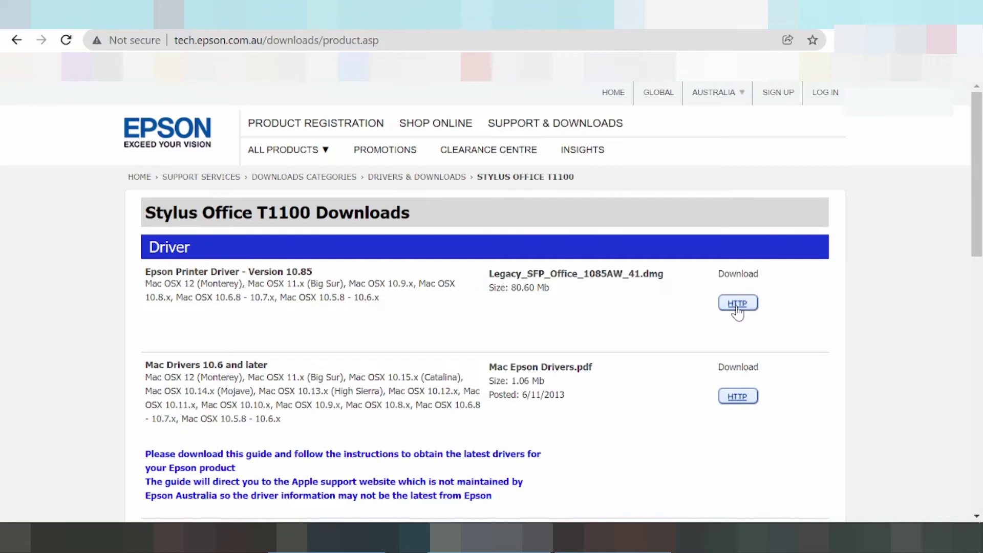
left_click(17, 40)
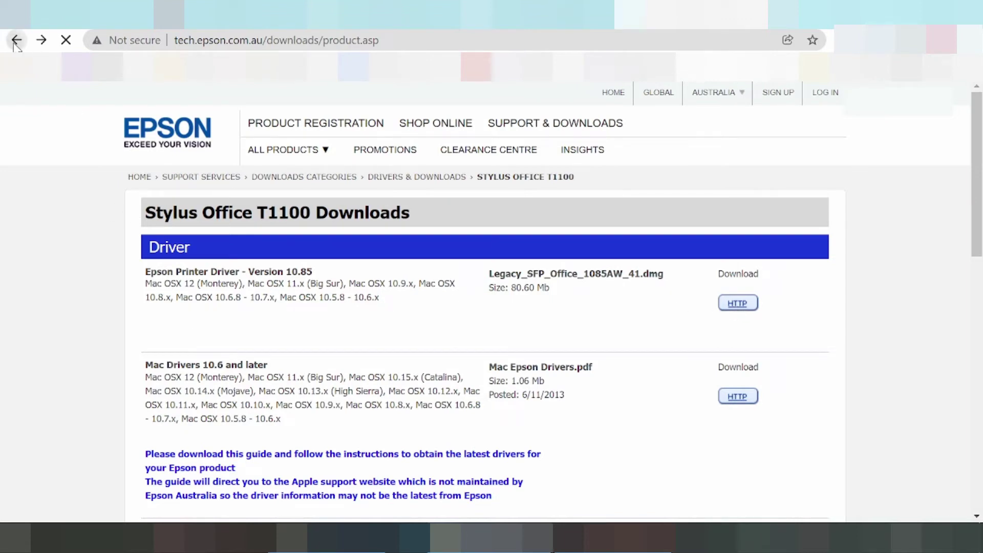
scroll(431, 263, "down", 5)
scroll(430, 308, "down", 1)
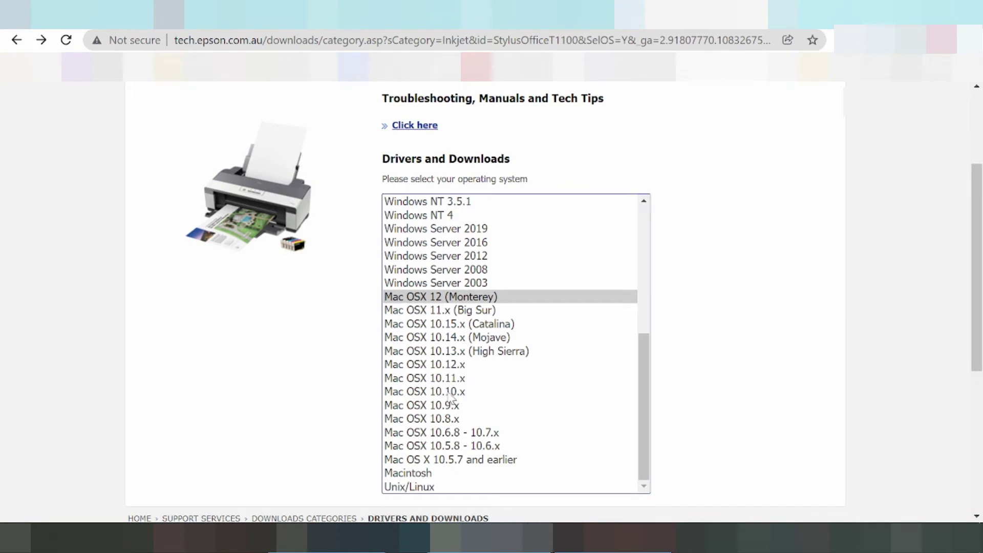
scroll(452, 384, "up", 4)
scroll(450, 367, "up", 2)
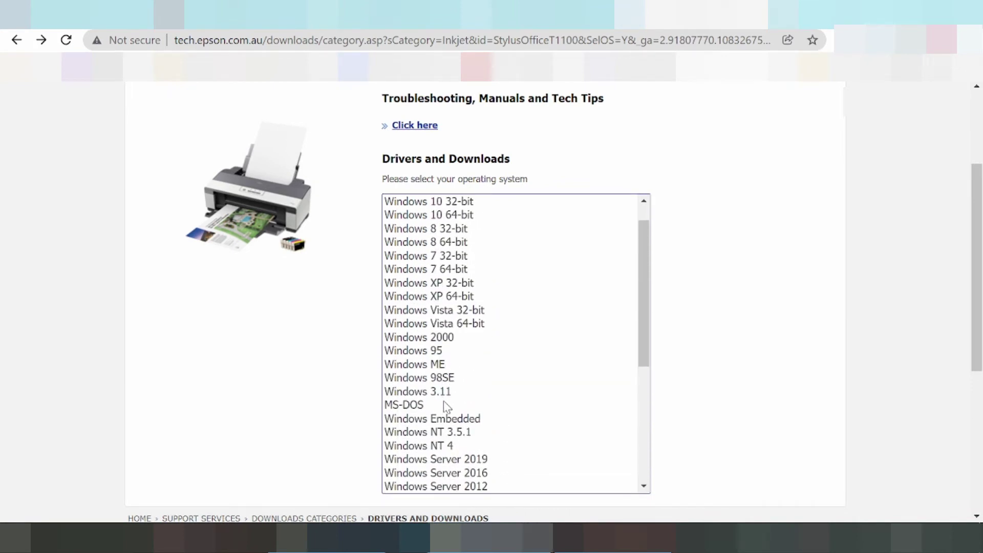
scroll(453, 395, "down", 2)
scroll(476, 378, "down", 2)
scroll(488, 376, "down", 2)
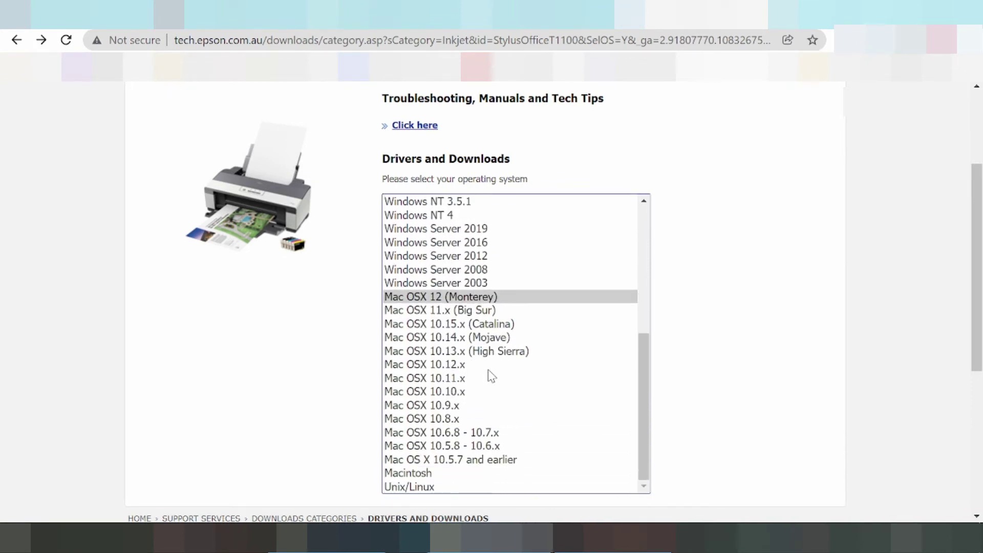
scroll(499, 366, "down", 2)
scroll(505, 366, "up", 2)
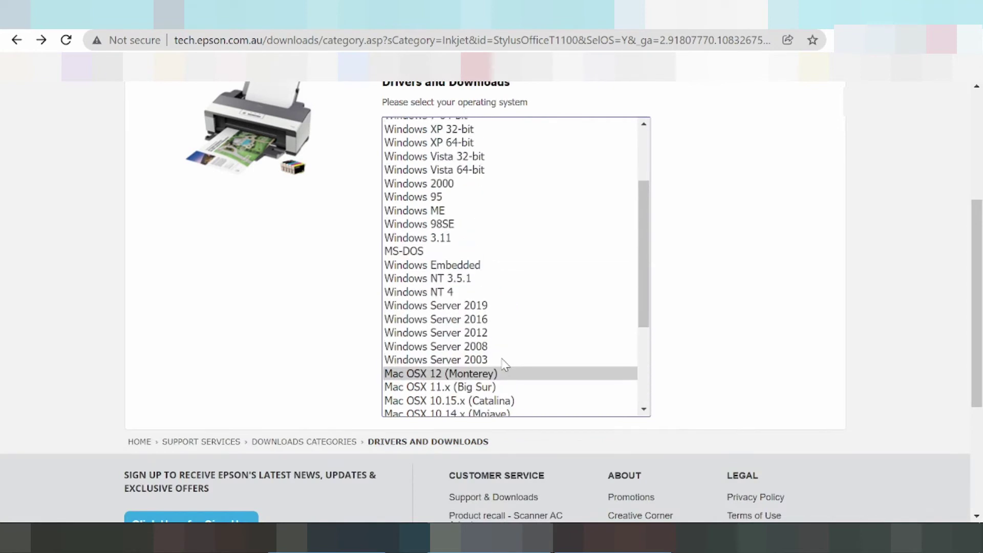
scroll(500, 364, "up", 2)
scroll(492, 361, "up", 1)
scroll(490, 360, "up", 1)
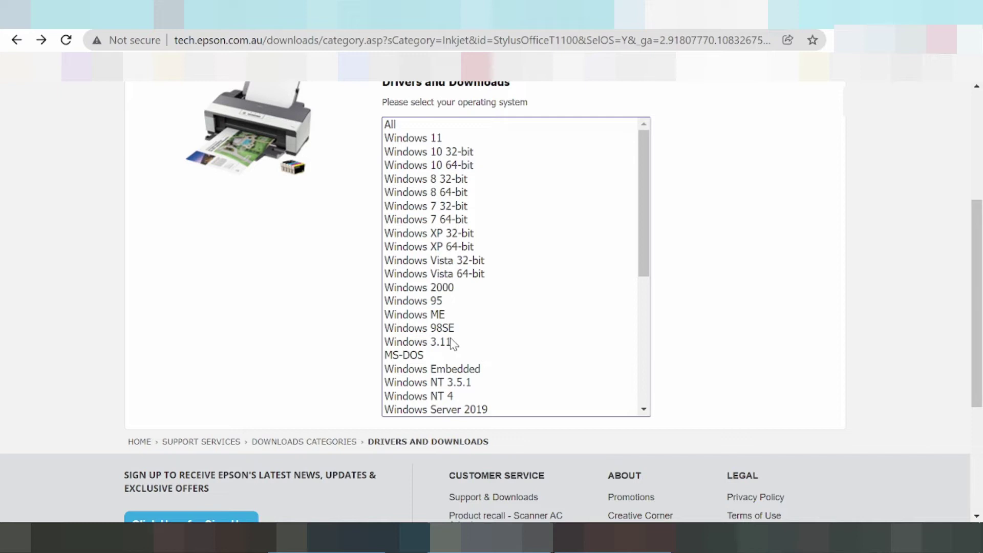
scroll(445, 326, "up", 1)
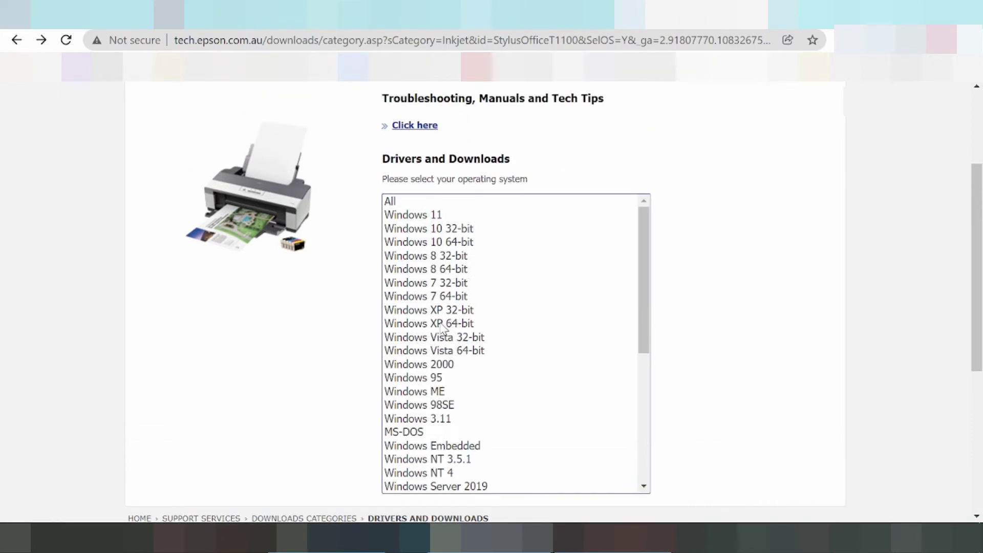
Show Windows 11 downloads and highlight Windows 11 x64 on the Easy Photo Print 2.83.00 page
left_click(398, 217)
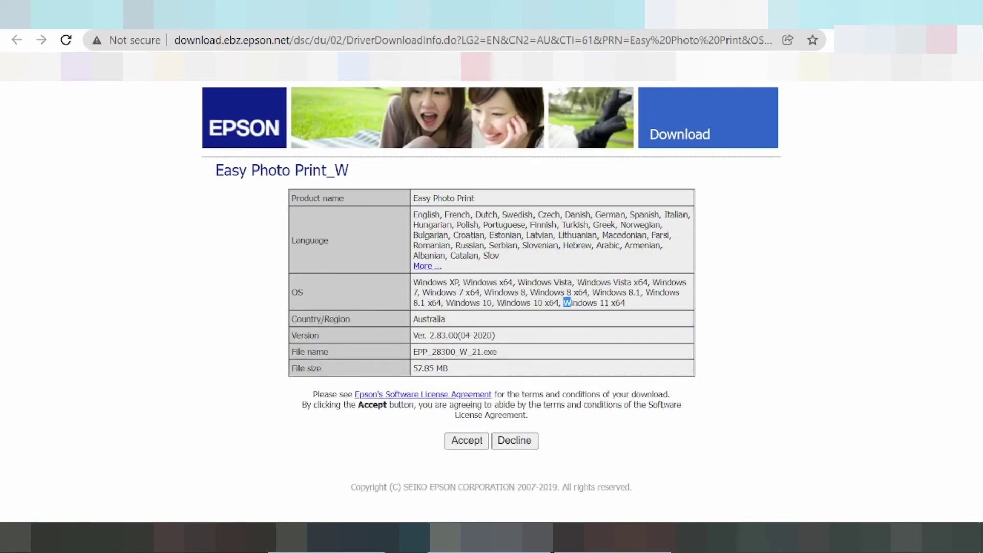
left_click_drag(567, 302, 627, 304)
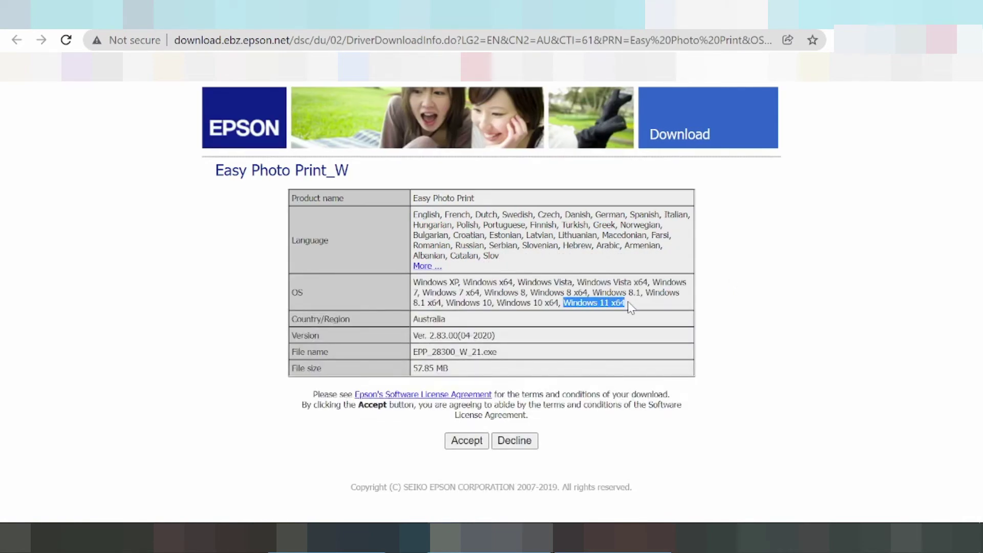
Accept the licence terms to download EPP_28300_W_21.exe
left_click(466, 443)
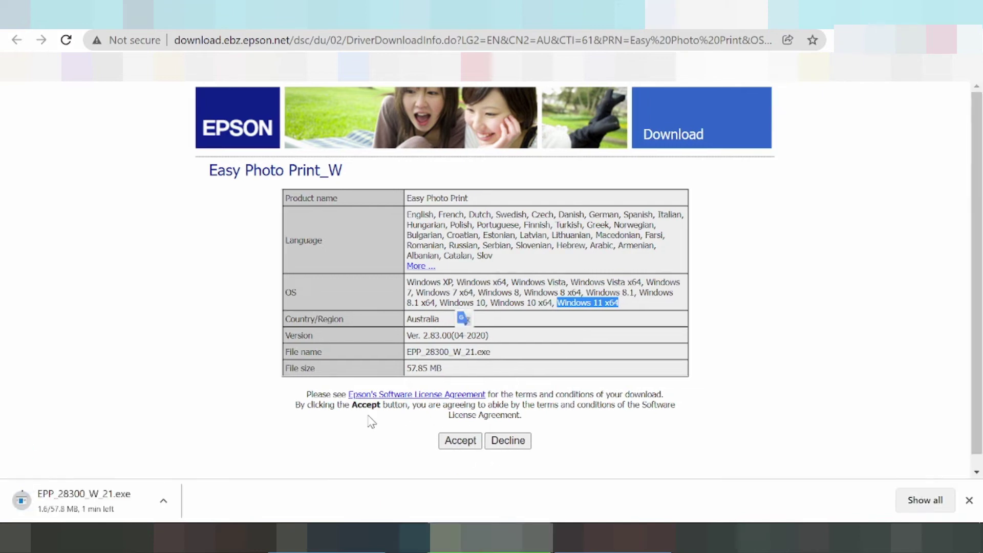